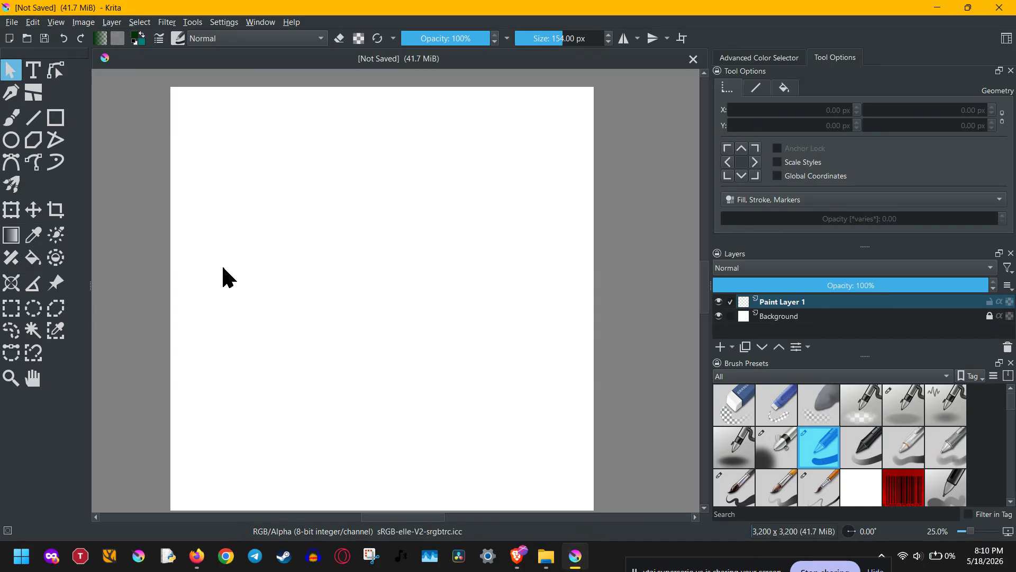
# Step: Place a four-corner Perspective assistant in the canvas's upper half and extend two adjoining grids from its lower and left edges
pyautogui.click(11, 283)
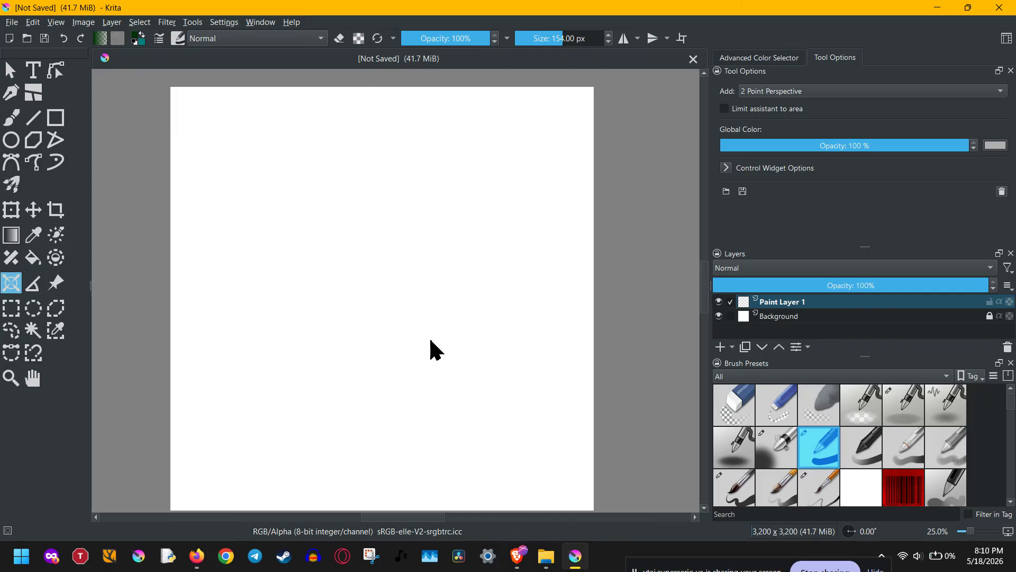
pyautogui.click(841, 92)
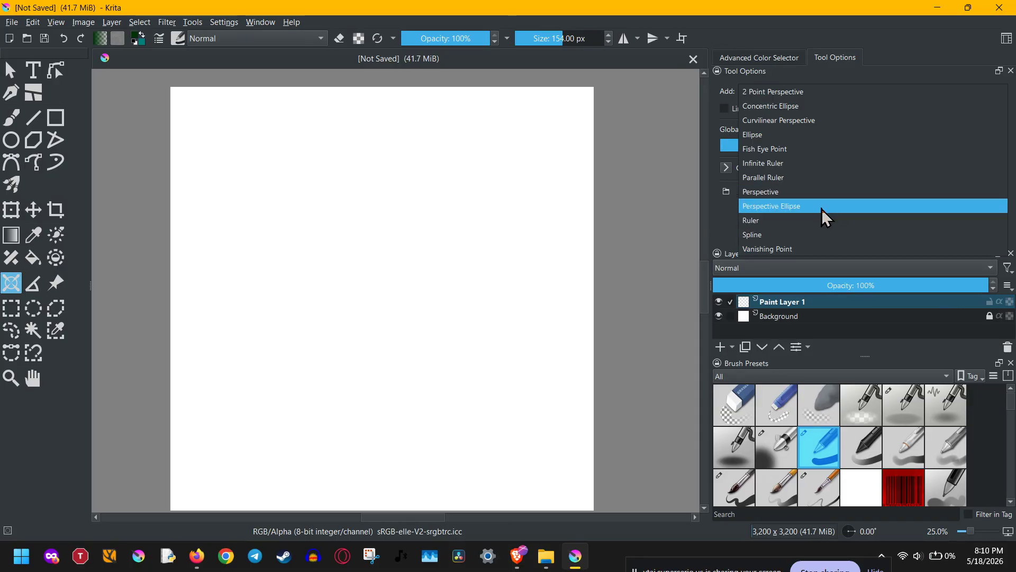
pyautogui.click(824, 106)
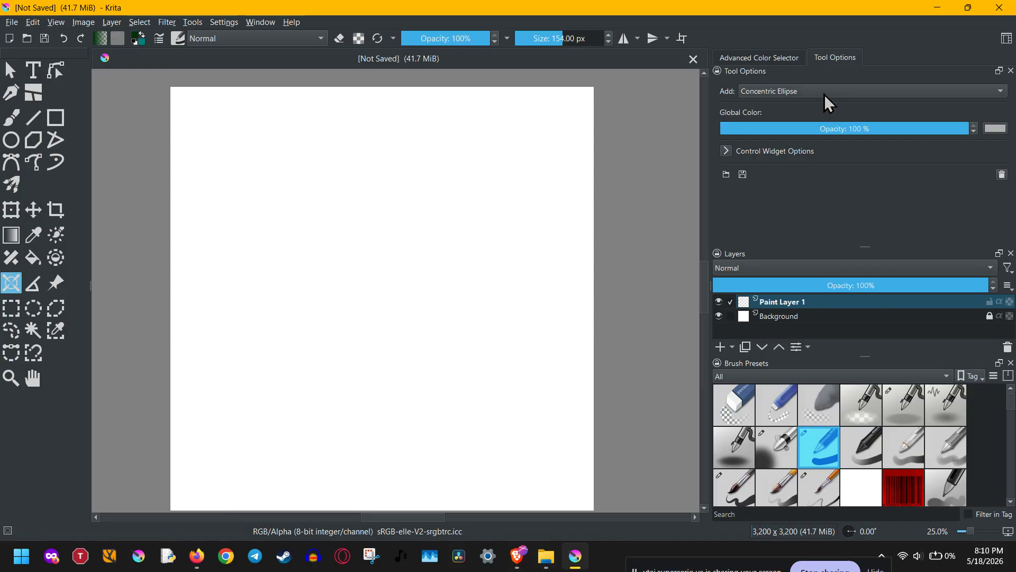
pyautogui.click(824, 98)
pyautogui.click(792, 177)
pyautogui.click(335, 288)
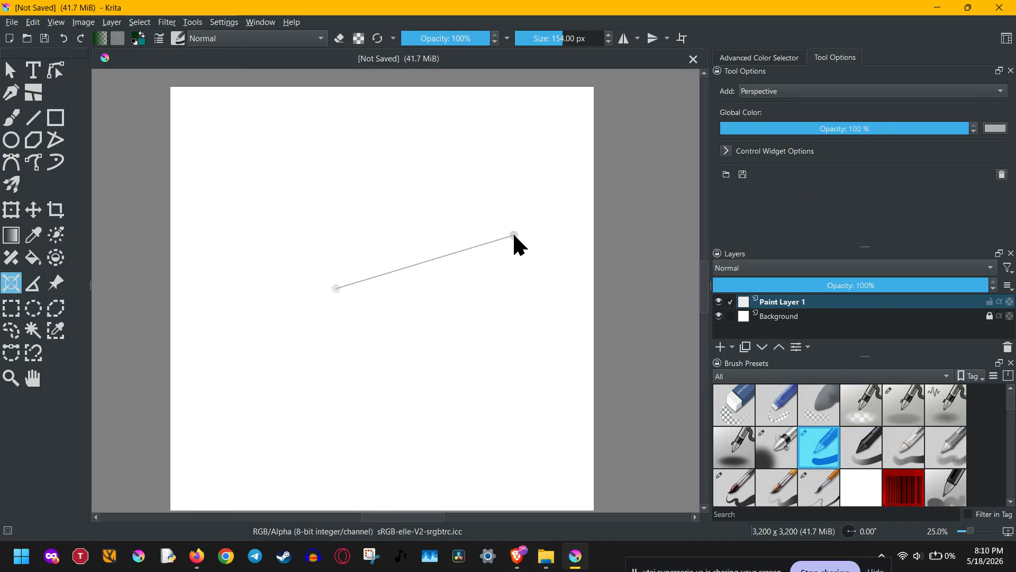
pyautogui.click(514, 235)
pyautogui.click(466, 116)
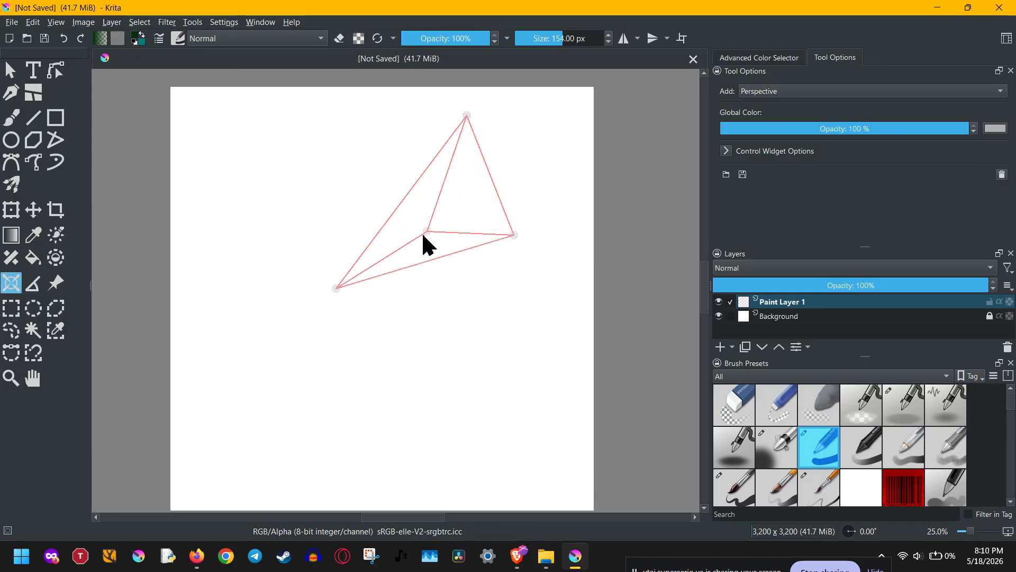
pyautogui.click(359, 199)
pyautogui.moveTo(342, 200); pyautogui.dragTo(192, 94)
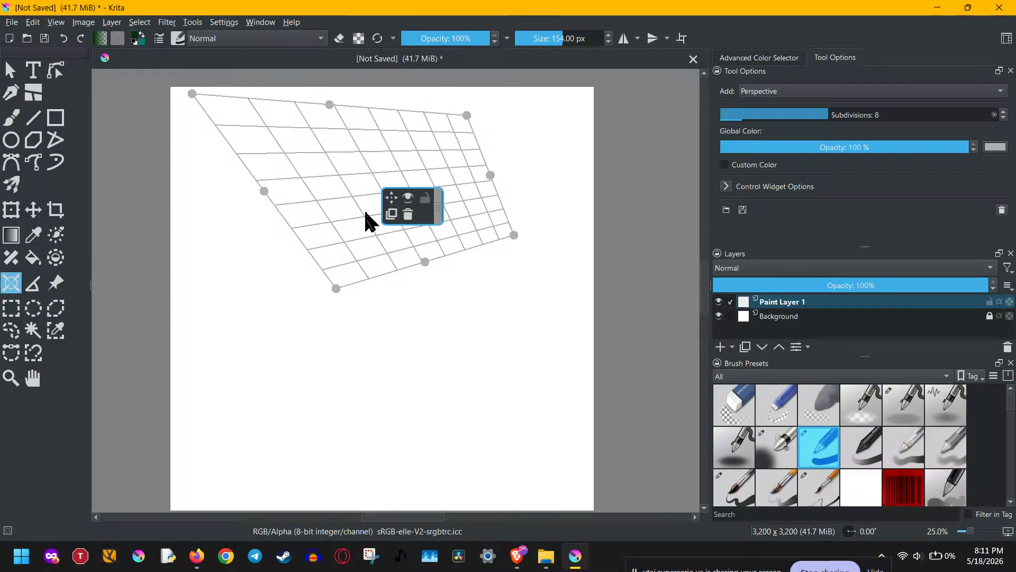
pyautogui.moveTo(423, 261); pyautogui.dragTo(433, 452)
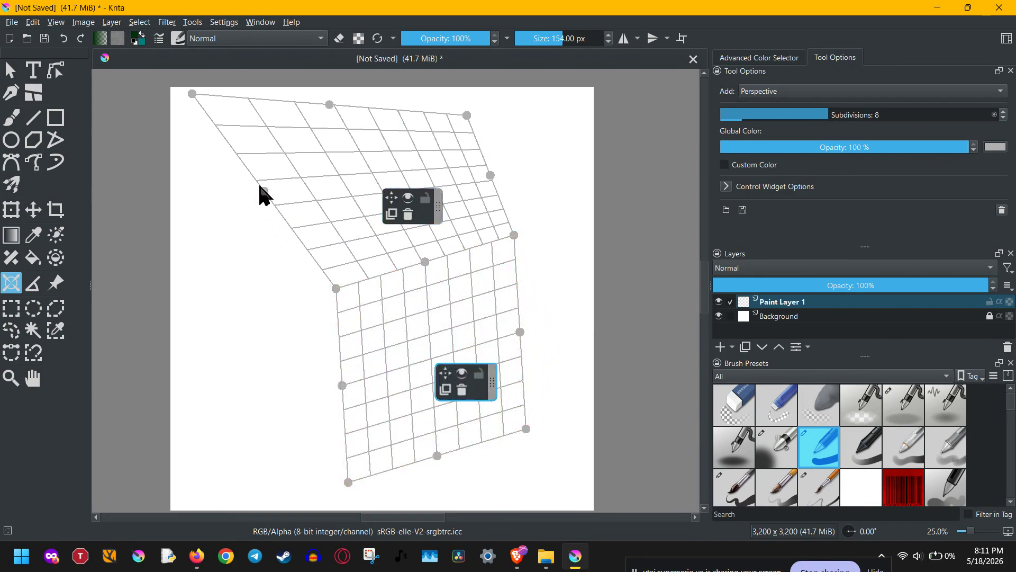
pyautogui.moveTo(263, 191); pyautogui.dragTo(272, 385)
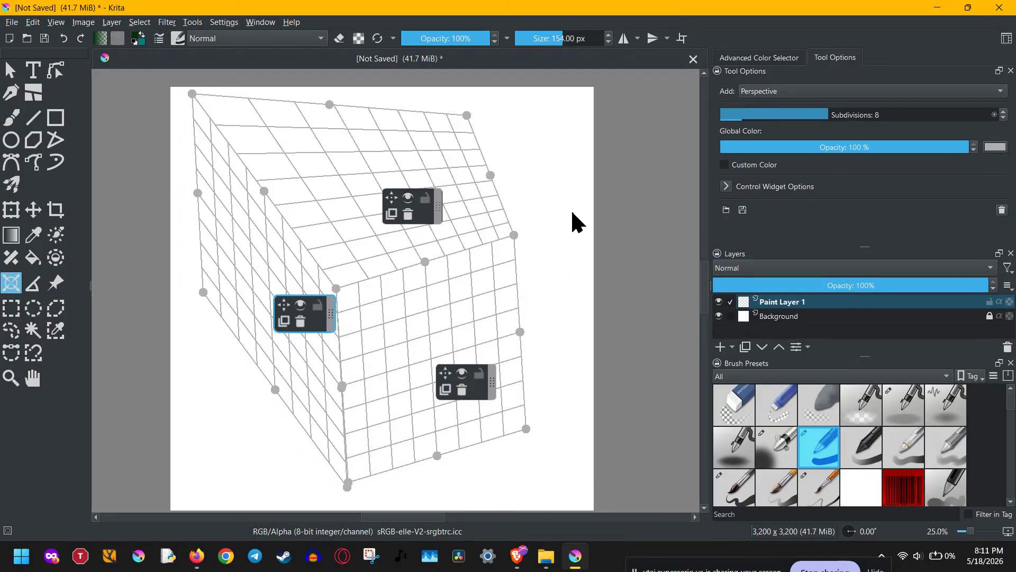
# Step: Delete all three perspective grids from the canvas
pyautogui.click(408, 215)
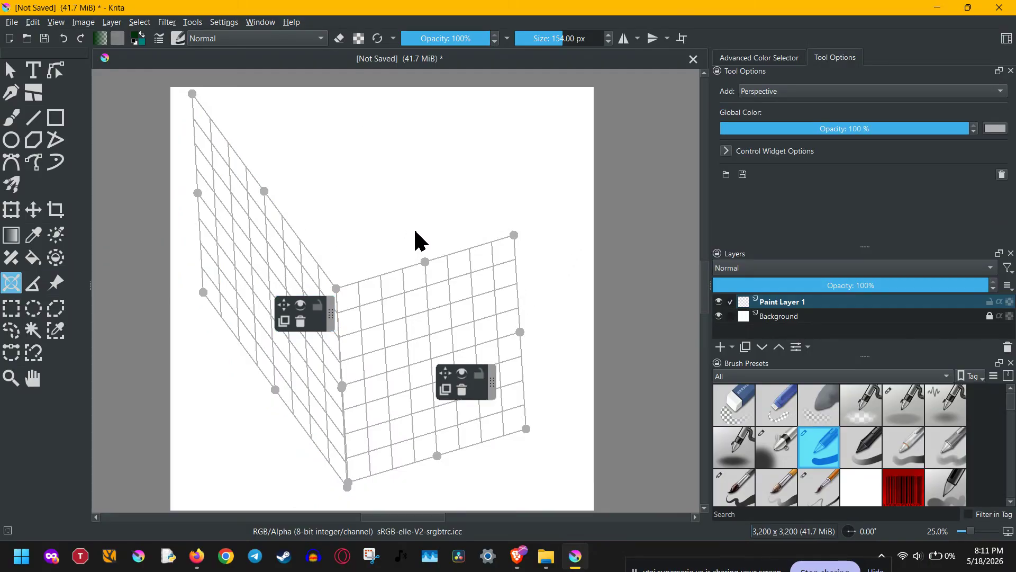
pyautogui.click(465, 384)
pyautogui.click(300, 323)
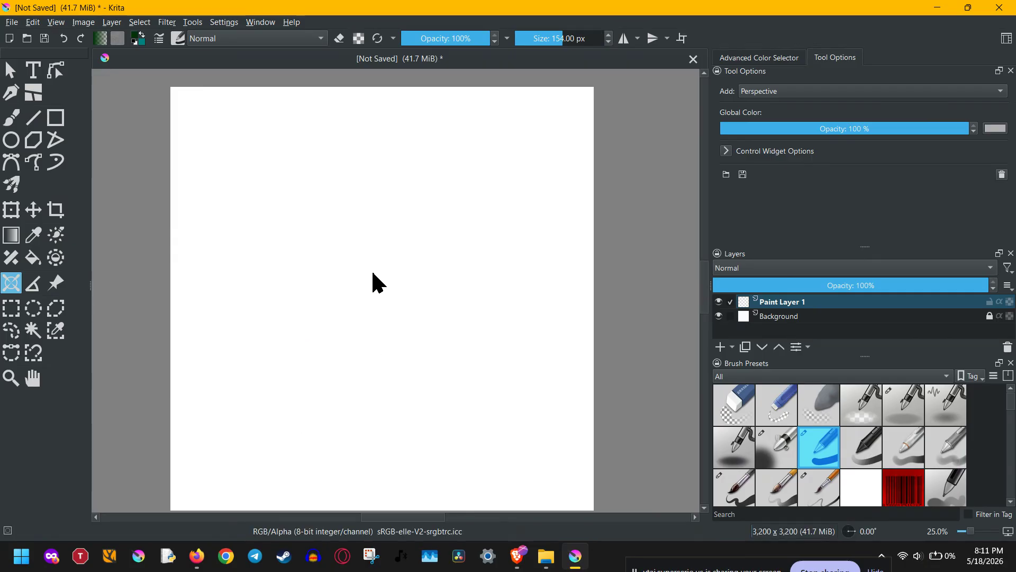
# Step: Add a 2 Point Perspective assistant with vanishing points near the canvas's left and right sides and its third handle above the horizon
pyautogui.click(777, 91)
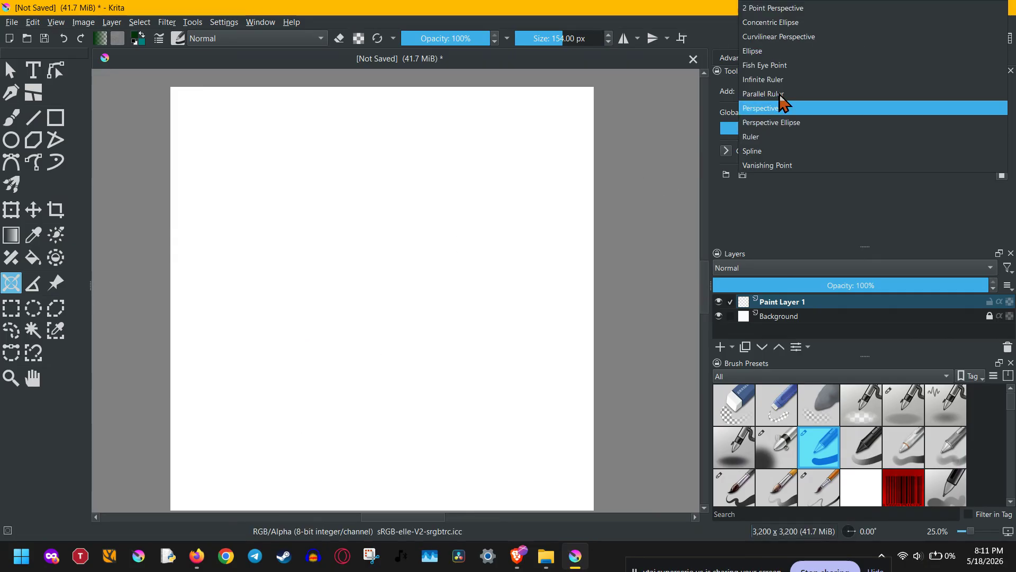
pyautogui.click(773, 8)
pyautogui.click(243, 237)
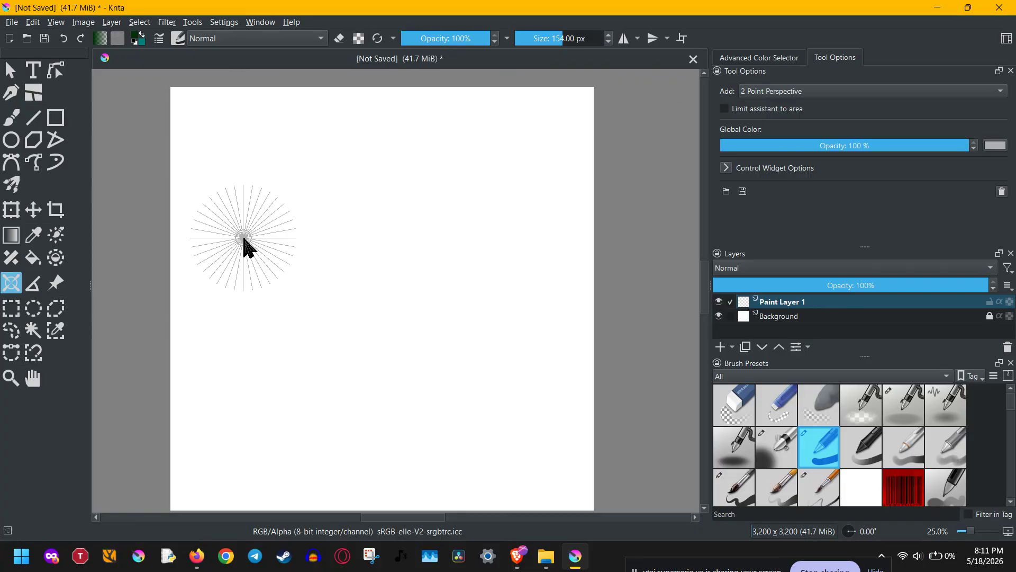
pyautogui.click(556, 245)
pyautogui.click(488, 256)
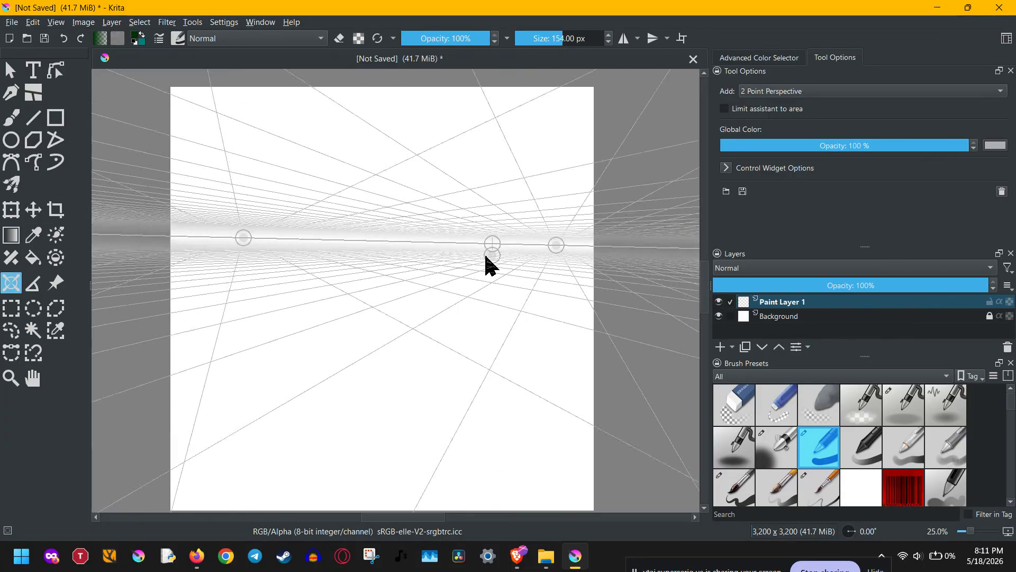
pyautogui.moveTo(485, 258); pyautogui.dragTo(278, 146)
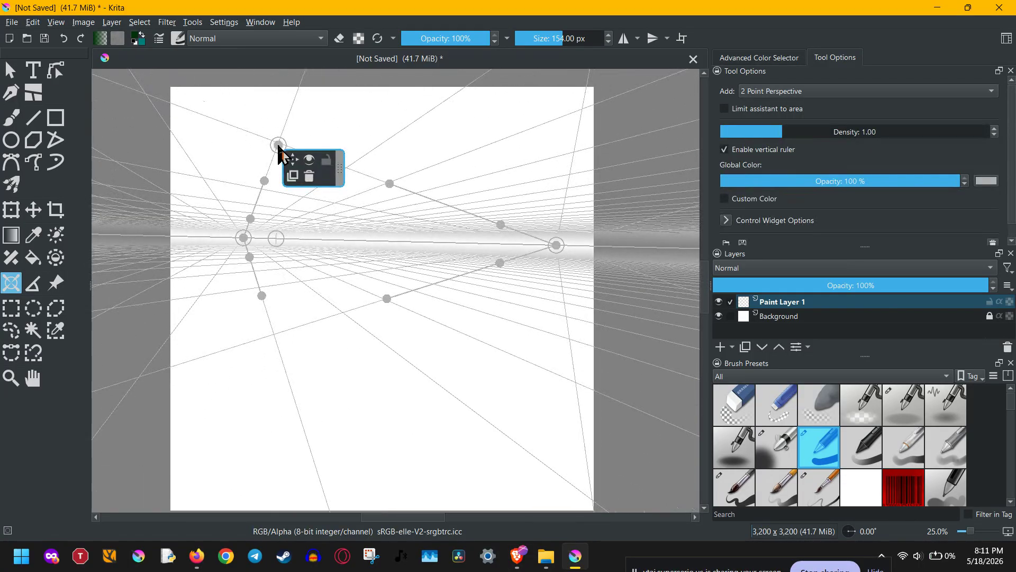
pyautogui.moveTo(274, 237); pyautogui.dragTo(356, 332)
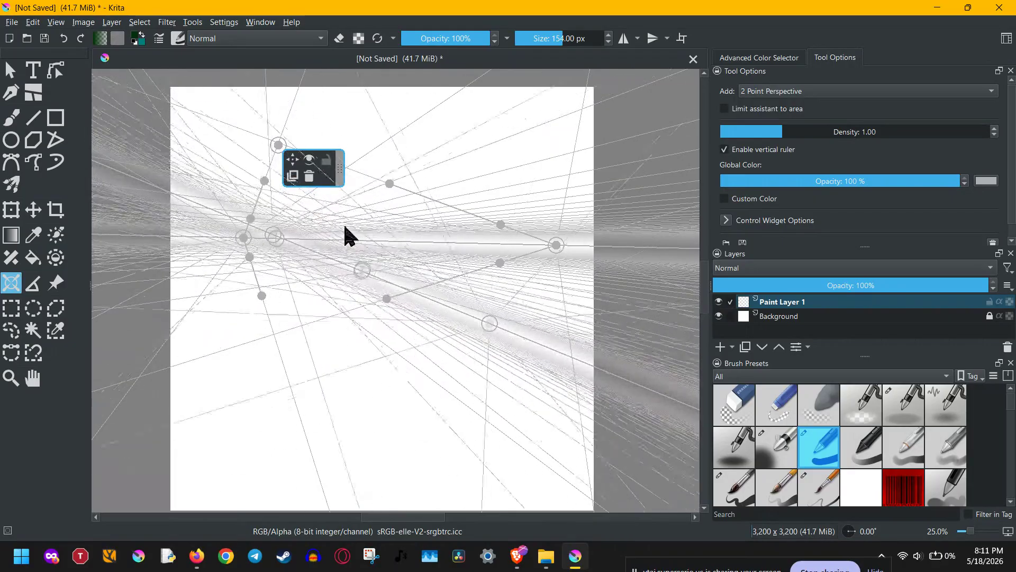
pyautogui.click(369, 359)
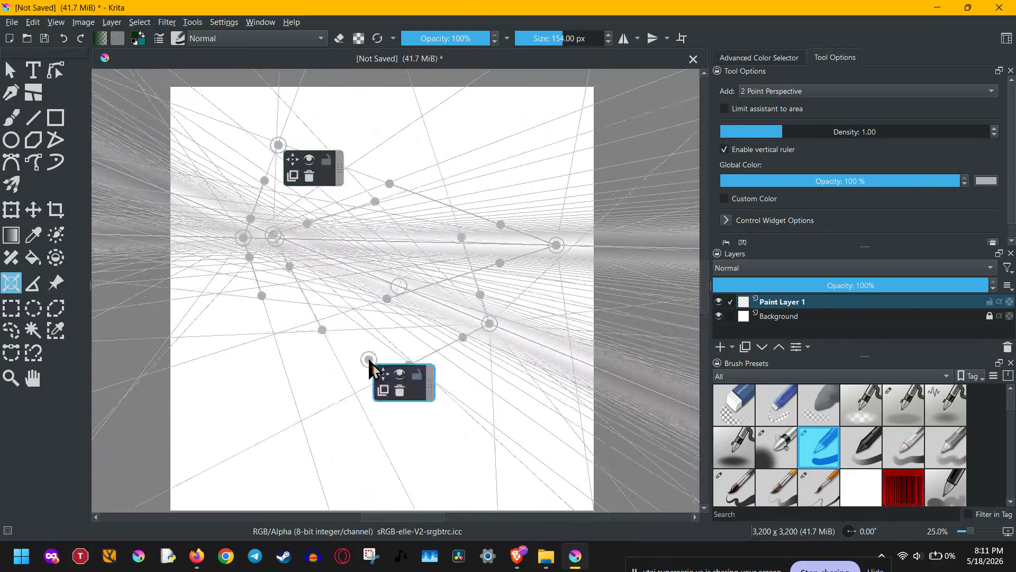
pyautogui.click(399, 392)
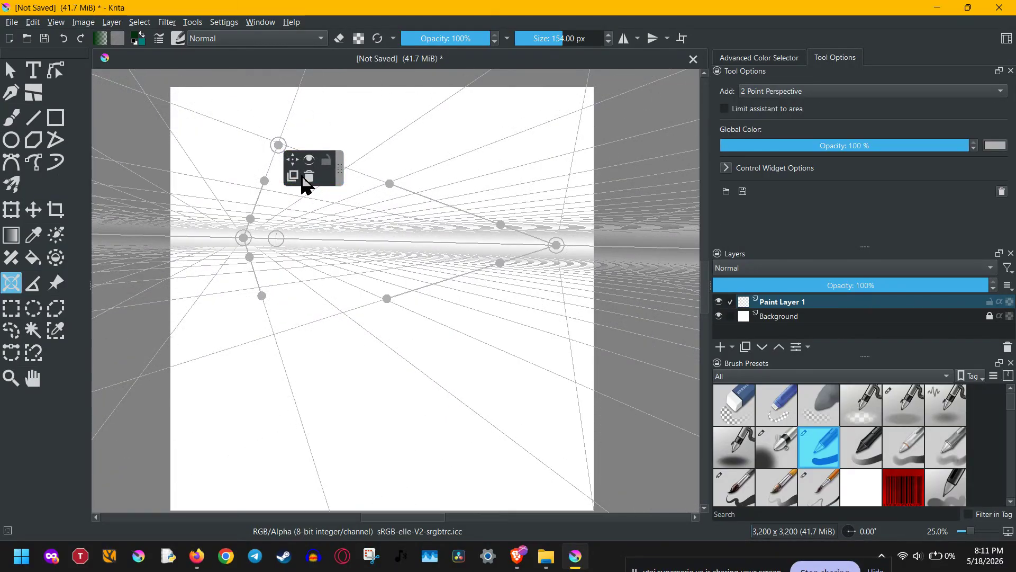
# Step: Reshape the two-point assistant by moving its left vanishing point outward, shifting the whole assistant lower and pulling its left guide handles far right
pyautogui.moveTo(245, 238); pyautogui.dragTo(220, 237)
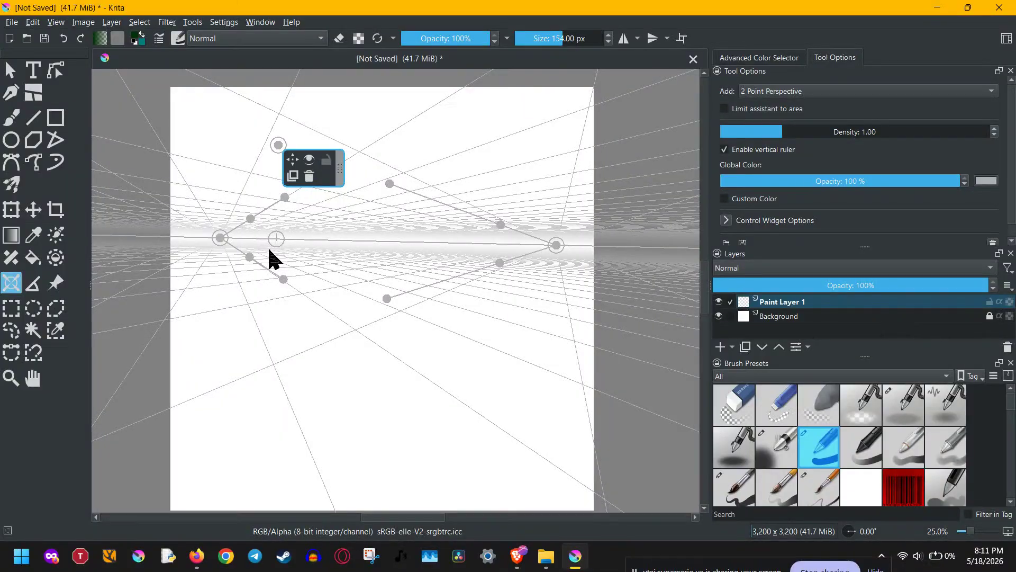
pyautogui.moveTo(294, 158); pyautogui.dragTo(302, 195)
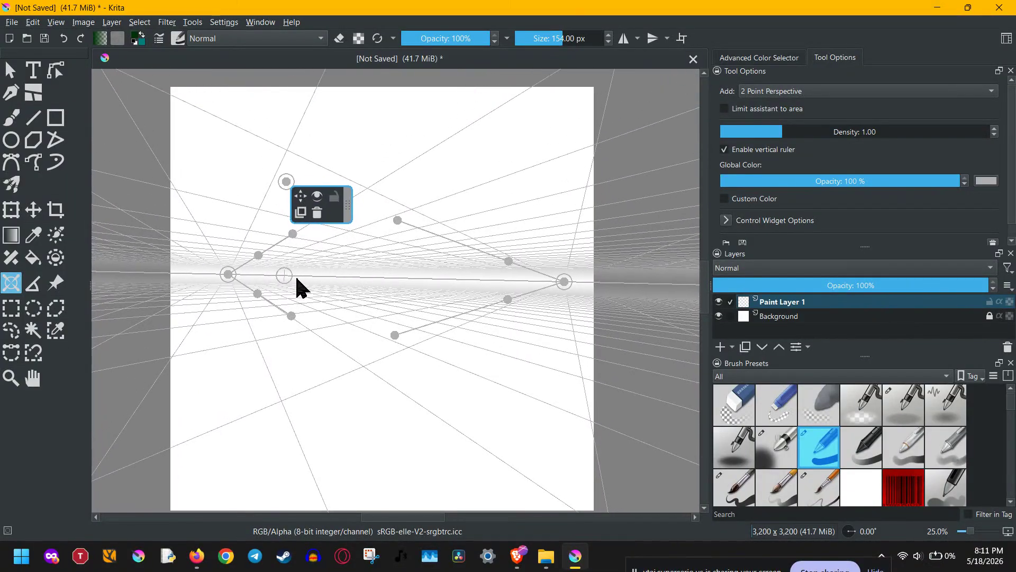
pyautogui.moveTo(291, 317); pyautogui.dragTo(585, 413)
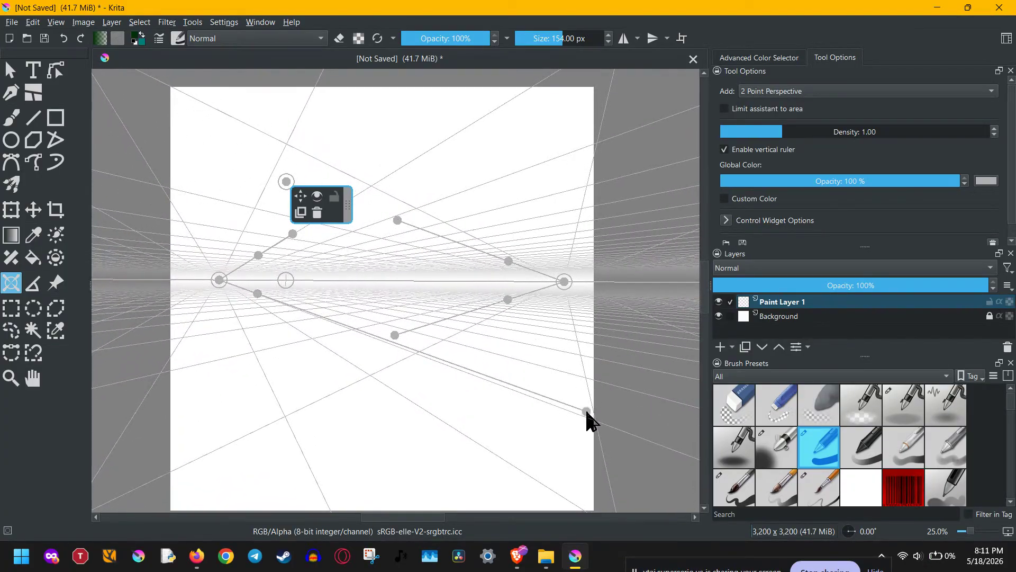
pyautogui.moveTo(292, 234); pyautogui.dragTo(556, 249)
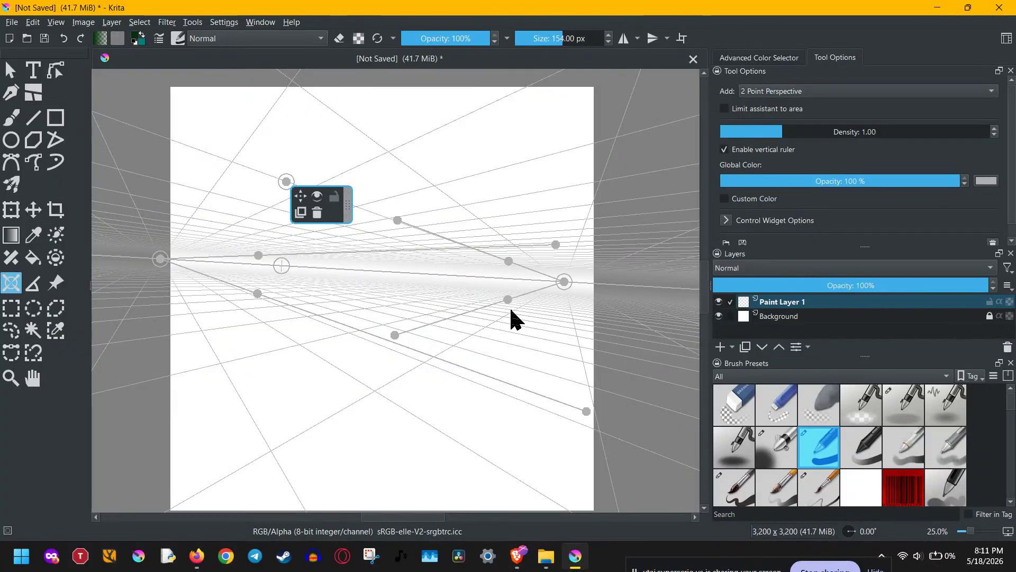
pyautogui.scroll(3, 511, 315)
pyautogui.moveTo(512, 315); pyautogui.dragTo(584, 297)
pyautogui.scroll(-3, 349, 193)
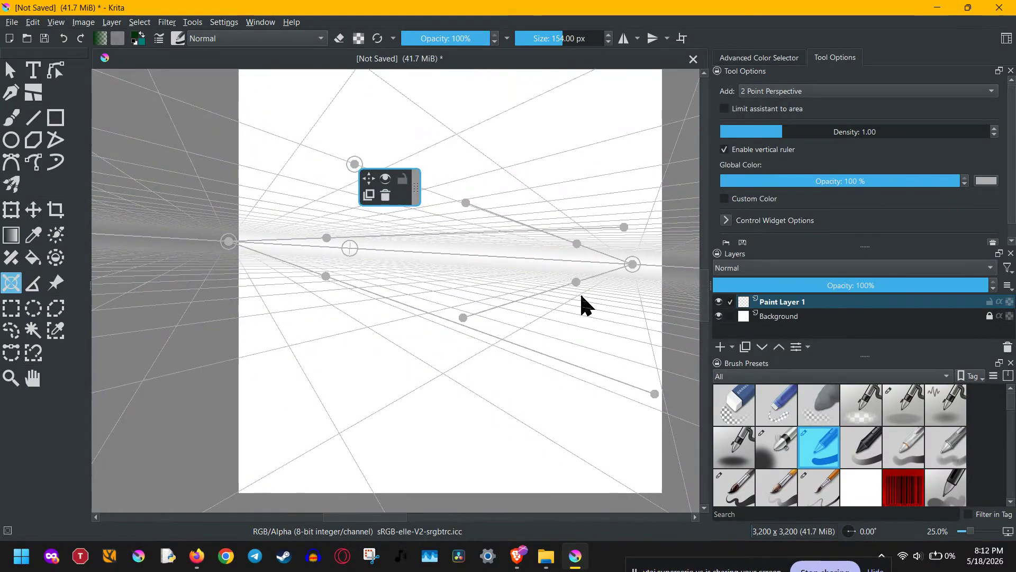
# Step: Replace the two-point assistant with a new one whose vanishing points sit near both canvas sides and third handle centrally below the horizon
pyautogui.click(387, 195)
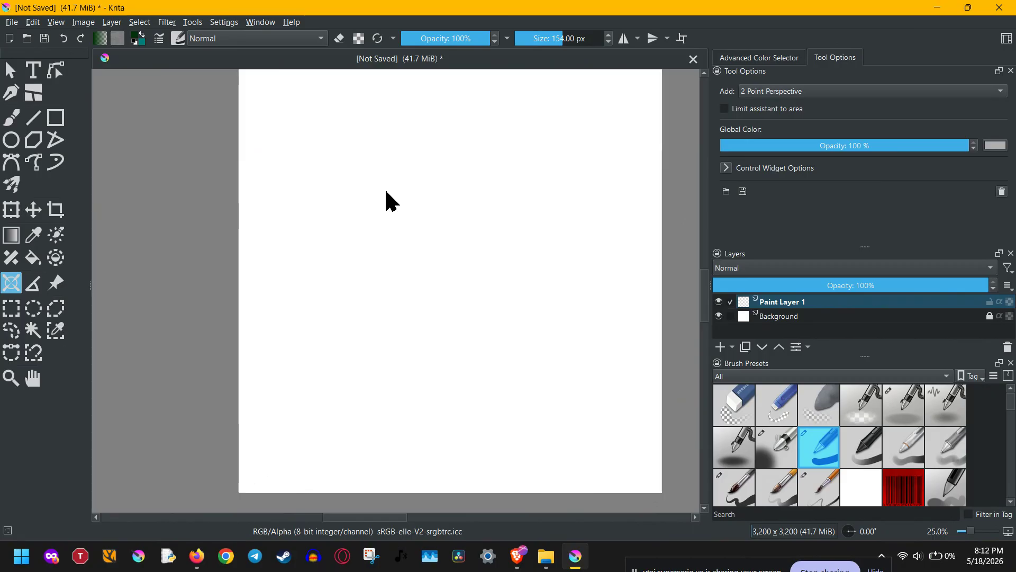
pyautogui.click(568, 240)
pyautogui.click(291, 233)
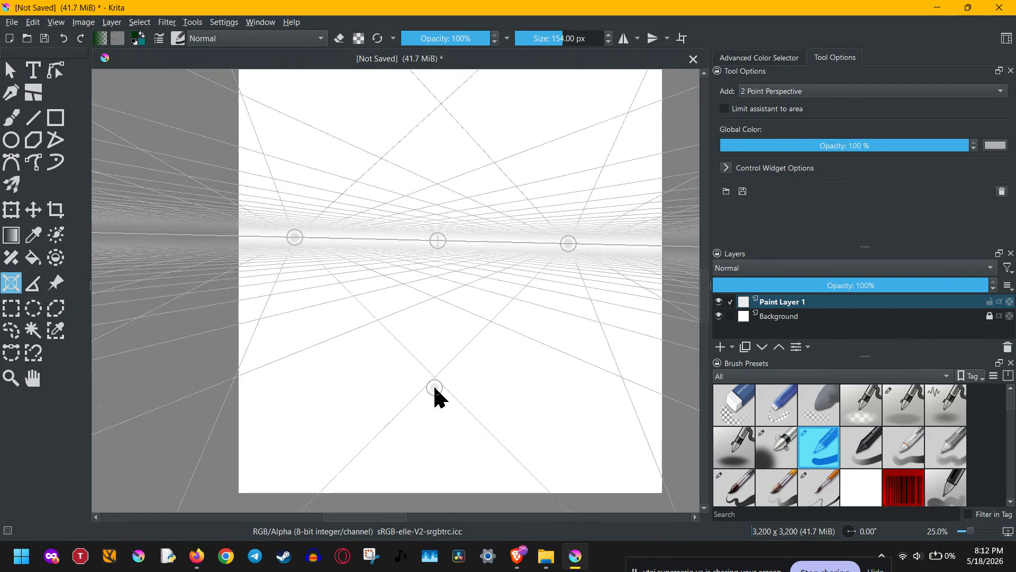
pyautogui.click(434, 388)
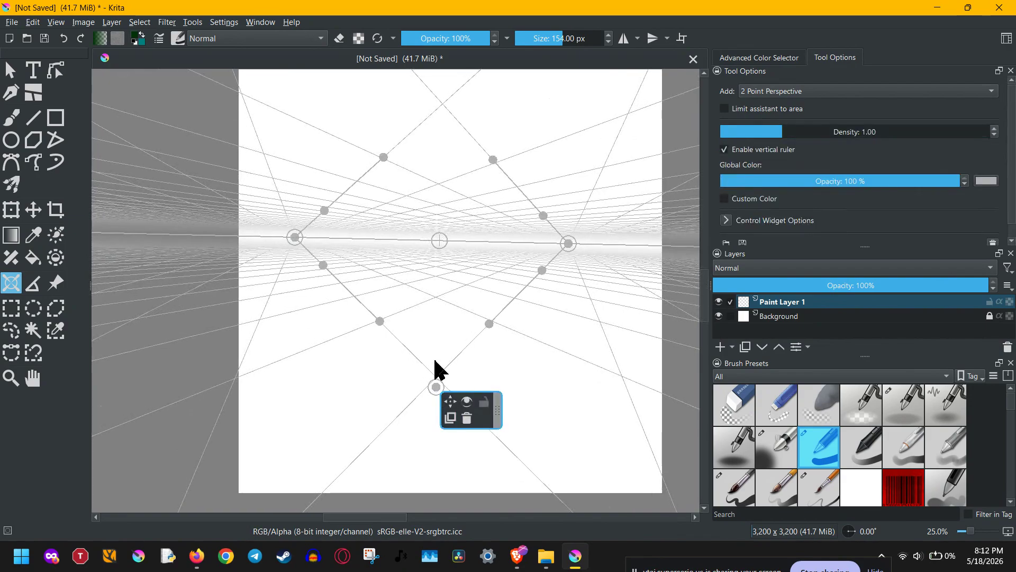
# Step: Enable Snap to Assistants for the Freehand Brush, paint a thick test stroke along a perspective line and undo it
pyautogui.click(12, 117)
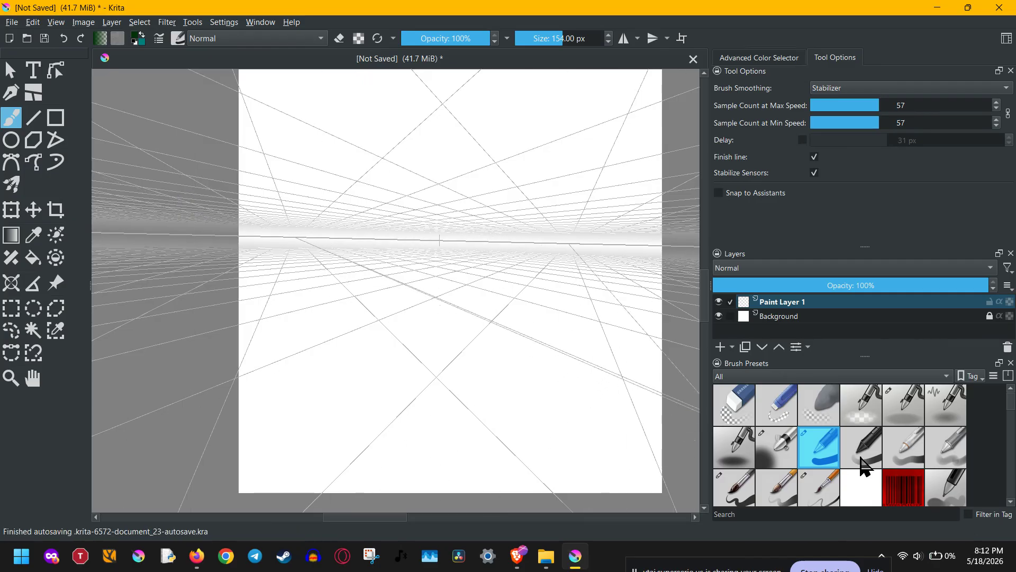
pyautogui.click(778, 193)
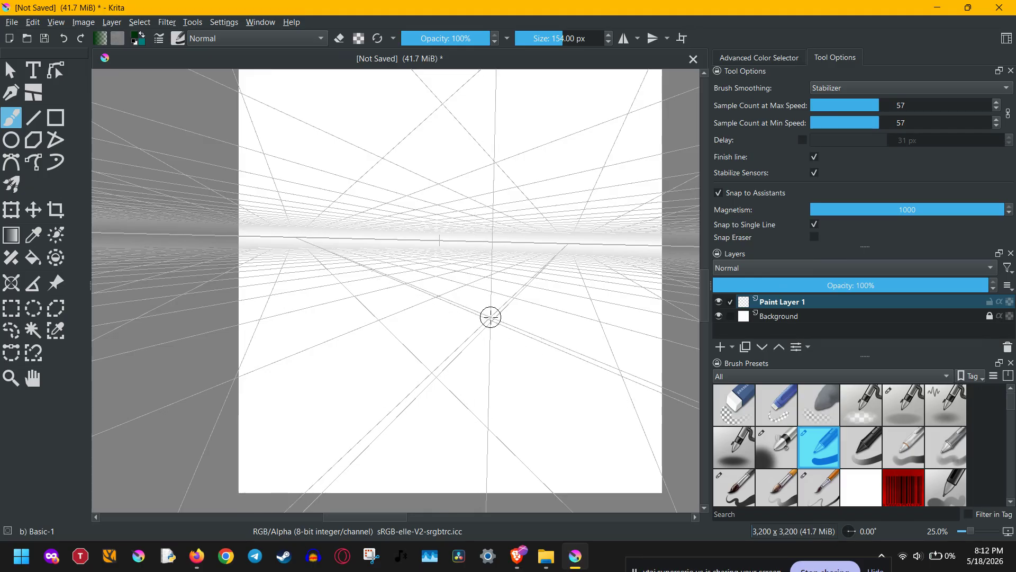
pyautogui.moveTo(483, 313); pyautogui.dragTo(653, 411)
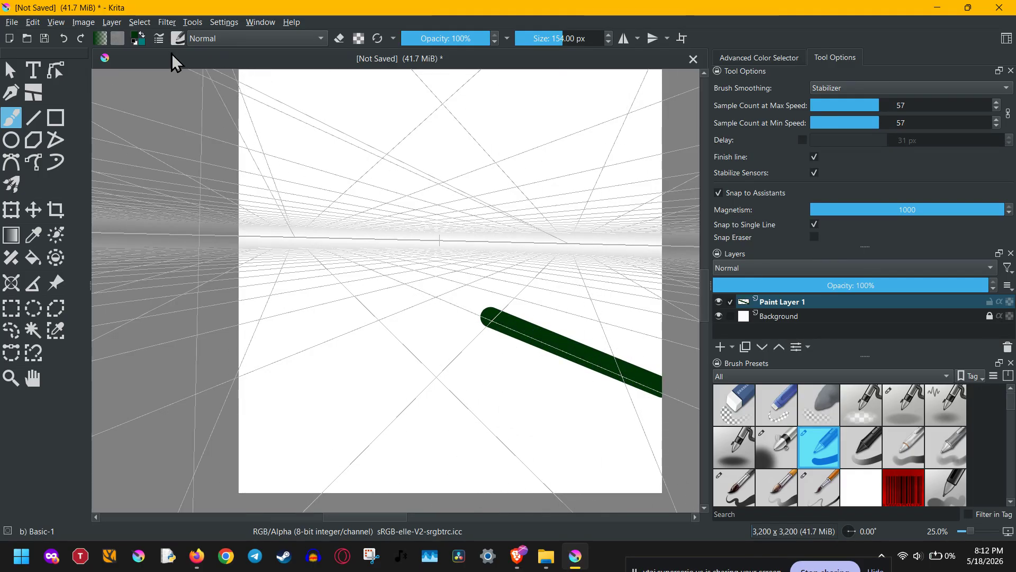
pyautogui.click(64, 38)
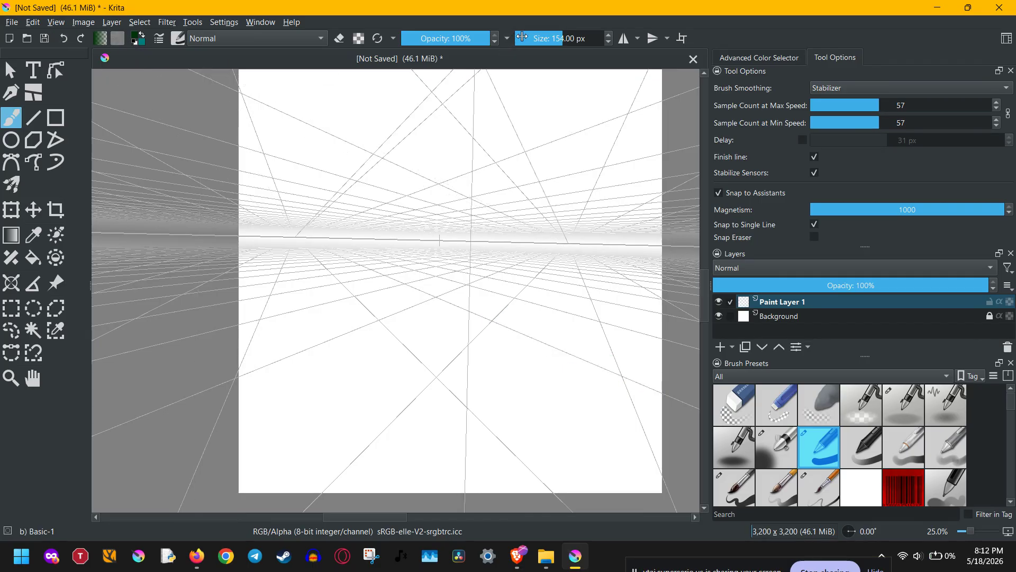
# Step: Set the brush size to 6.92 px and draw a vertical line with two edges converging from its ends on the right vanishing point
pyautogui.moveTo(525, 38); pyautogui.dragTo(532, 38)
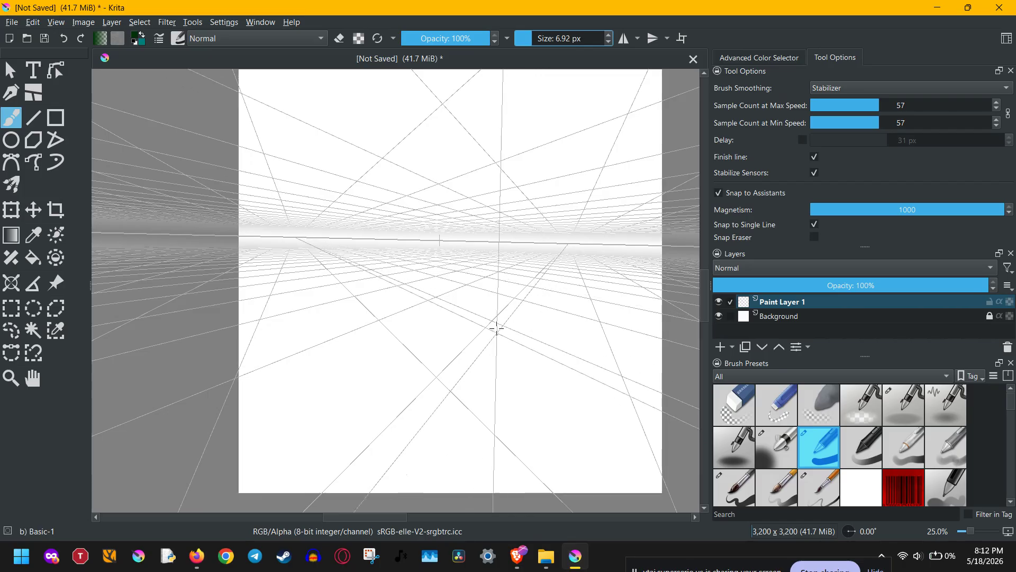
pyautogui.moveTo(494, 312)
pyautogui.mouseDown()
pyautogui.moveTo(518, 152)
pyautogui.moveTo(505, 172)
pyautogui.moveTo(569, 244)
pyautogui.mouseUp()
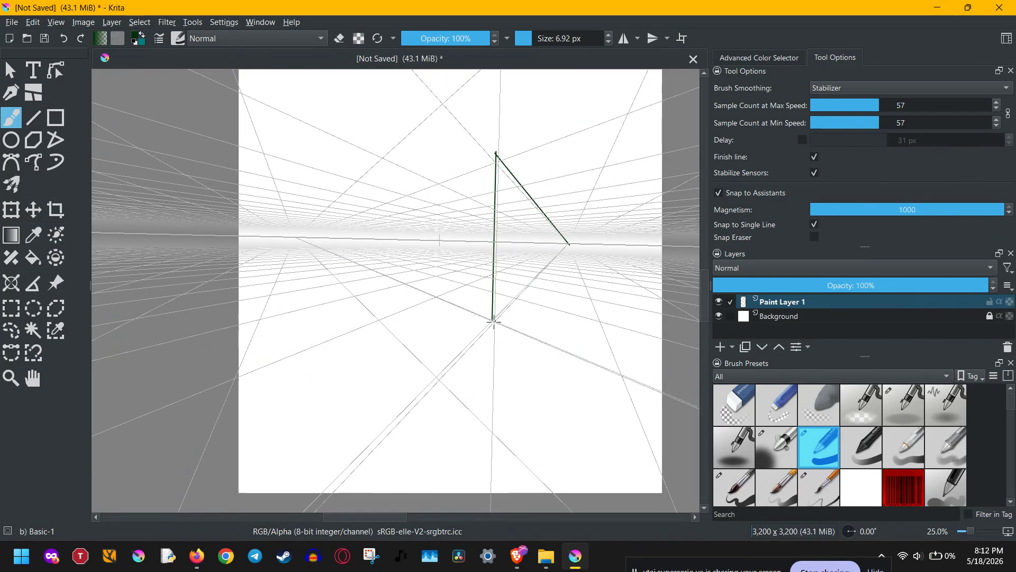
pyautogui.moveTo(493, 320); pyautogui.dragTo(570, 245)
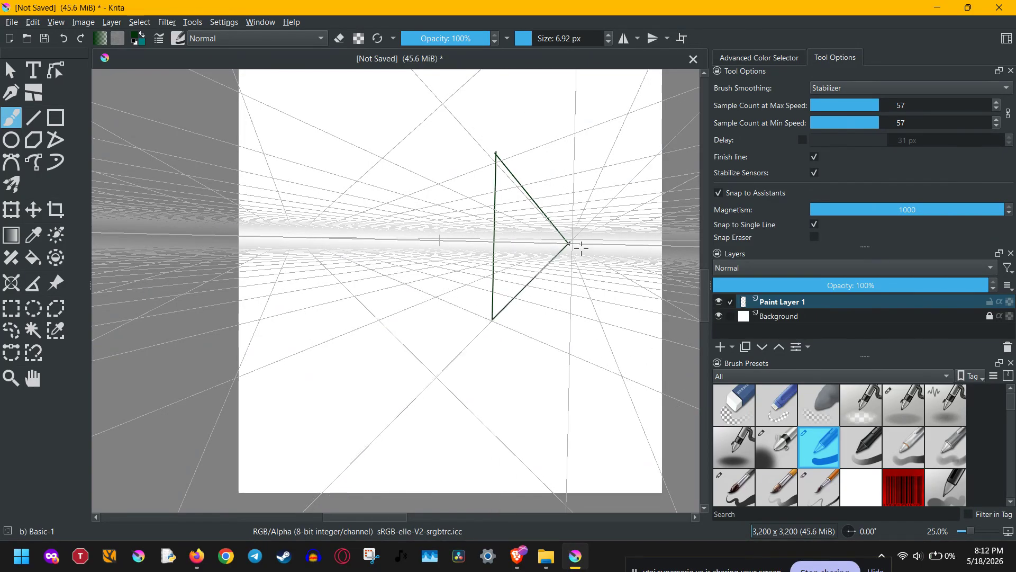
# Step: Erase the line ends that overshoot the right vanishing point, using the brush in eraser mode
pyautogui.scroll(7, 582, 247)
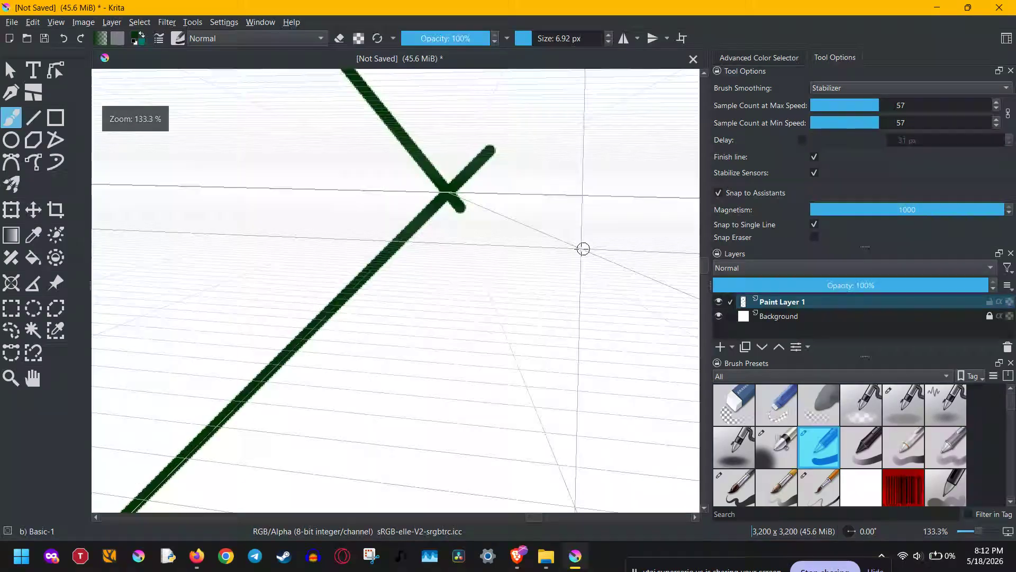
pyautogui.click(339, 38)
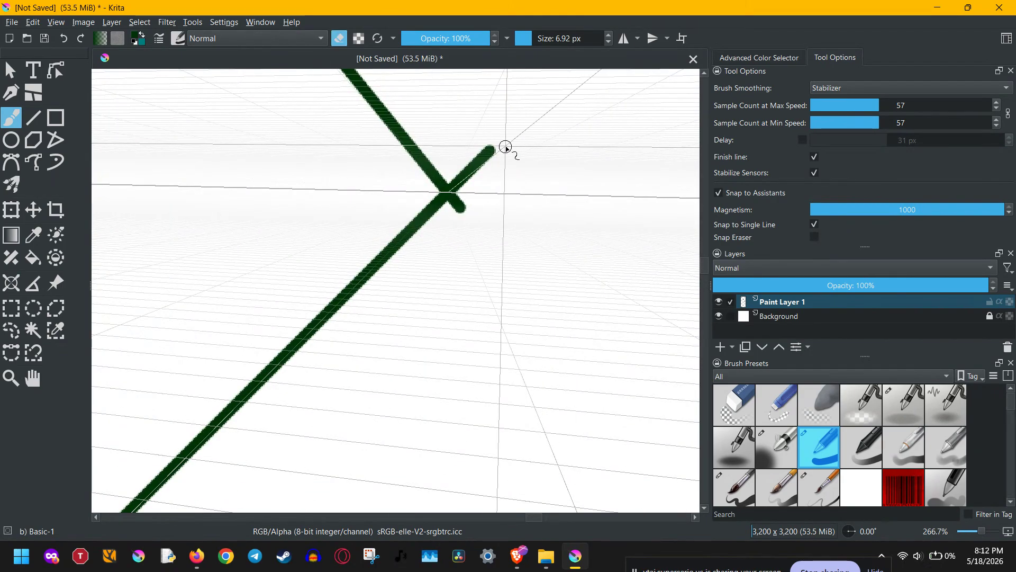
pyautogui.moveTo(491, 162)
pyautogui.mouseDown()
pyautogui.moveTo(453, 180)
pyautogui.moveTo(459, 188)
pyautogui.moveTo(480, 170)
pyautogui.moveTo(477, 192)
pyautogui.moveTo(454, 203)
pyautogui.moveTo(459, 196)
pyautogui.moveTo(458, 214)
pyautogui.moveTo(468, 210)
pyautogui.moveTo(489, 240)
pyautogui.moveTo(504, 291)
pyautogui.mouseUp()
pyautogui.scroll(-7, 458, 213)
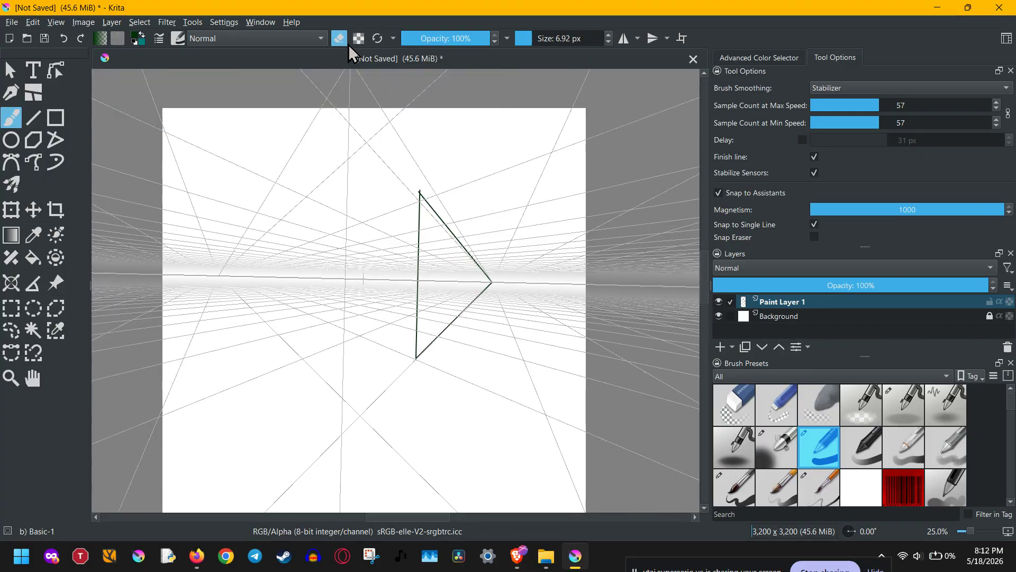
# Step: Turn off eraser mode and draw the shape's left face from the central vertical line, with its upper and lower edges following the left vanishing point
pyautogui.click(339, 40)
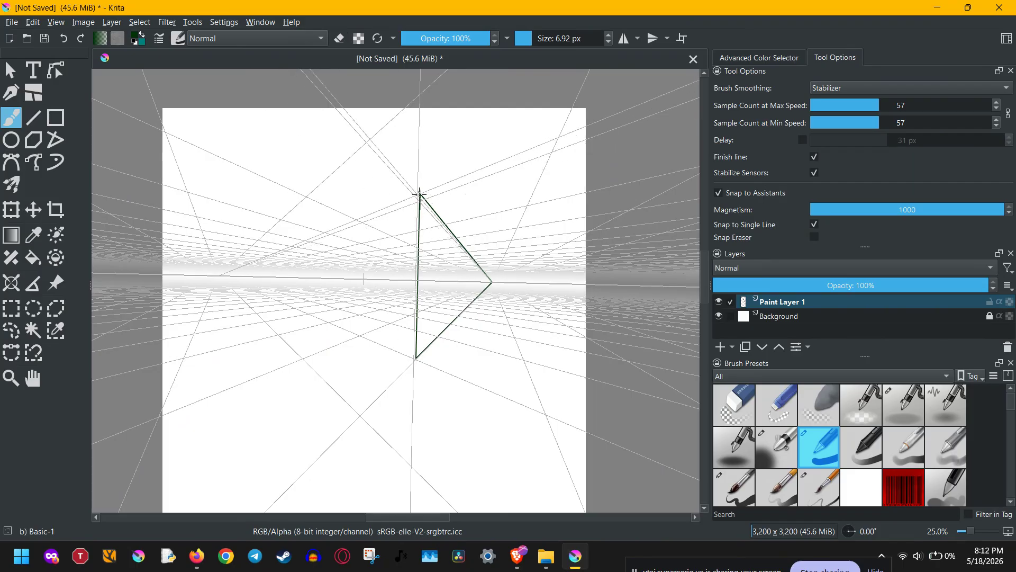
pyautogui.moveTo(421, 194)
pyautogui.mouseDown()
pyautogui.moveTo(321, 224)
pyautogui.moveTo(323, 322)
pyautogui.moveTo(414, 359)
pyautogui.moveTo(432, 341)
pyautogui.mouseUp()
pyautogui.scroll(2, 433, 339)
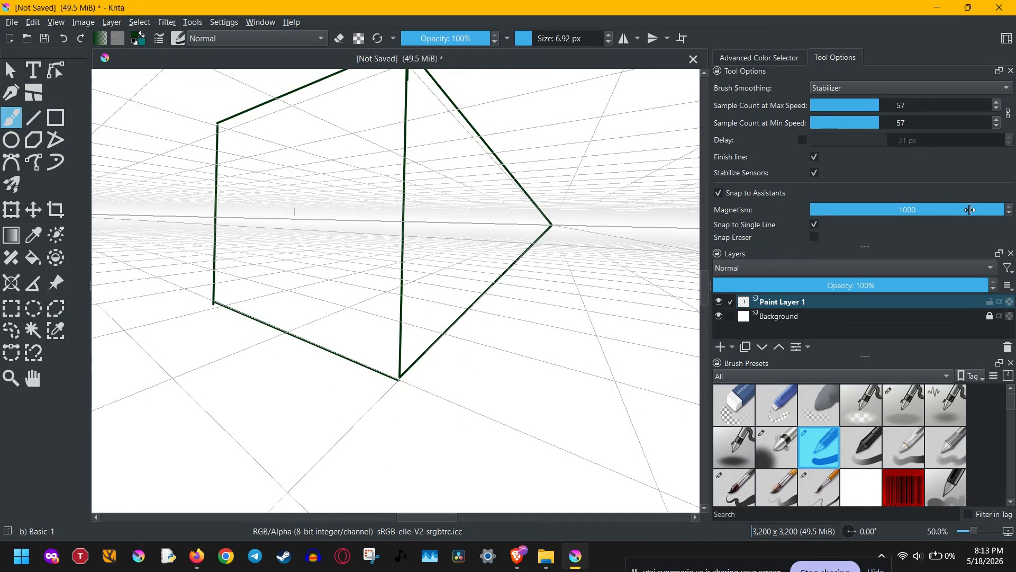
# Step: Set the assistant Magnetism to 261 and draw a wavy freehand outline inside each of the shape's two faces
pyautogui.moveTo(969, 209); pyautogui.dragTo(938, 222)
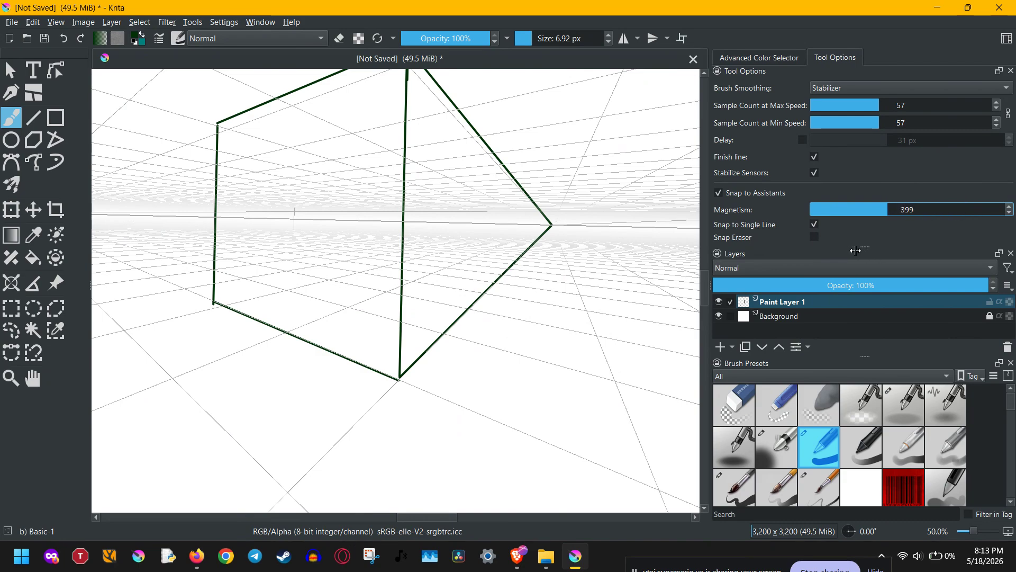
pyautogui.scroll(-1, 492, 217)
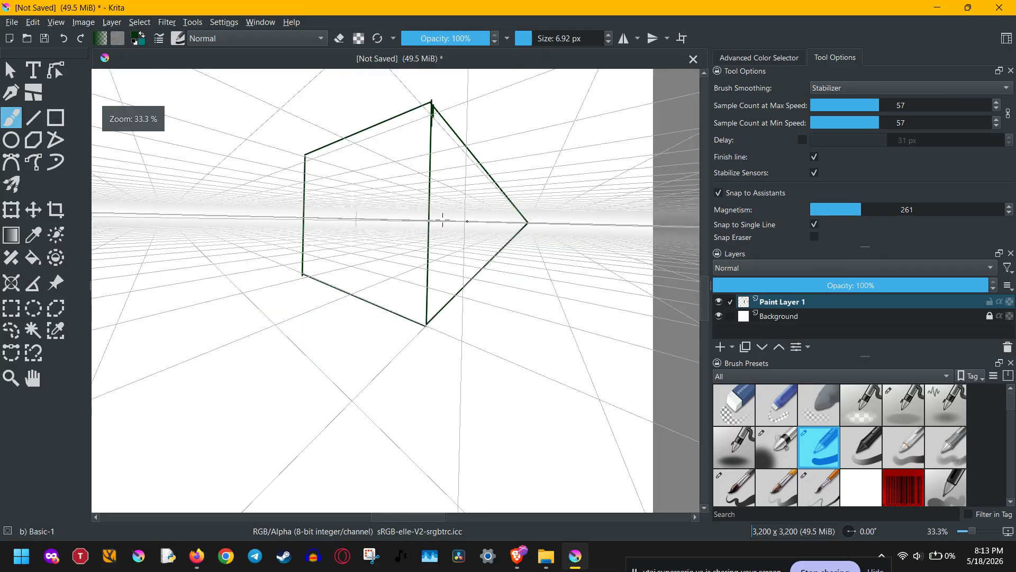
pyautogui.moveTo(342, 191)
pyautogui.mouseDown()
pyautogui.moveTo(385, 180)
pyautogui.moveTo(396, 195)
pyautogui.moveTo(353, 224)
pyautogui.moveTo(343, 244)
pyautogui.moveTo(364, 269)
pyautogui.moveTo(378, 240)
pyautogui.moveTo(396, 246)
pyautogui.moveTo(409, 276)
pyautogui.moveTo(428, 257)
pyautogui.moveTo(438, 158)
pyautogui.moveTo(453, 142)
pyautogui.moveTo(463, 179)
pyautogui.moveTo(456, 256)
pyautogui.moveTo(429, 294)
pyautogui.moveTo(402, 281)
pyautogui.moveTo(392, 257)
pyautogui.moveTo(373, 280)
pyautogui.moveTo(357, 281)
pyautogui.moveTo(330, 226)
pyautogui.mouseUp()
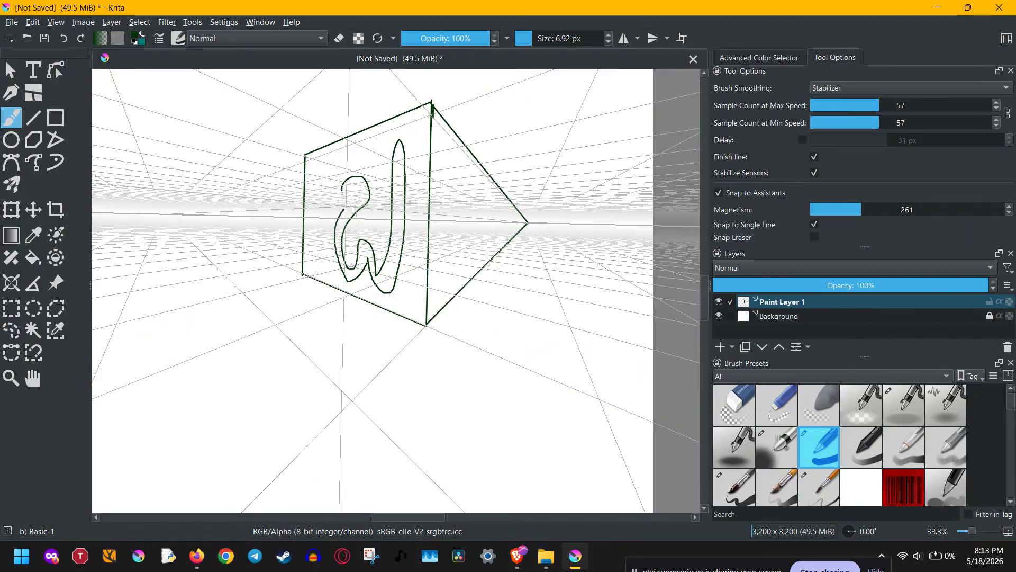
pyautogui.moveTo(371, 199); pyautogui.dragTo(348, 187)
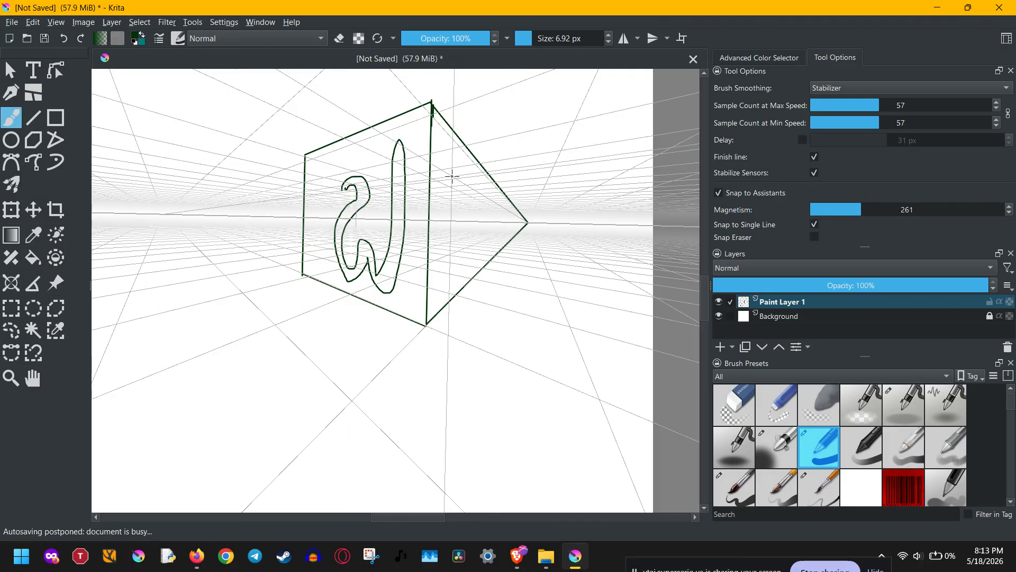
pyautogui.moveTo(452, 176)
pyautogui.mouseDown()
pyautogui.moveTo(450, 252)
pyautogui.moveTo(471, 220)
pyautogui.moveTo(497, 242)
pyautogui.moveTo(506, 223)
pyautogui.moveTo(520, 243)
pyautogui.moveTo(532, 242)
pyautogui.moveTo(539, 221)
pyautogui.moveTo(549, 230)
pyautogui.moveTo(559, 222)
pyautogui.moveTo(516, 187)
pyautogui.moveTo(503, 199)
pyautogui.moveTo(485, 172)
pyautogui.moveTo(465, 187)
pyautogui.moveTo(454, 145)
pyautogui.moveTo(440, 146)
pyautogui.moveTo(449, 194)
pyautogui.mouseUp()
pyautogui.scroll(-1, 532, 255)
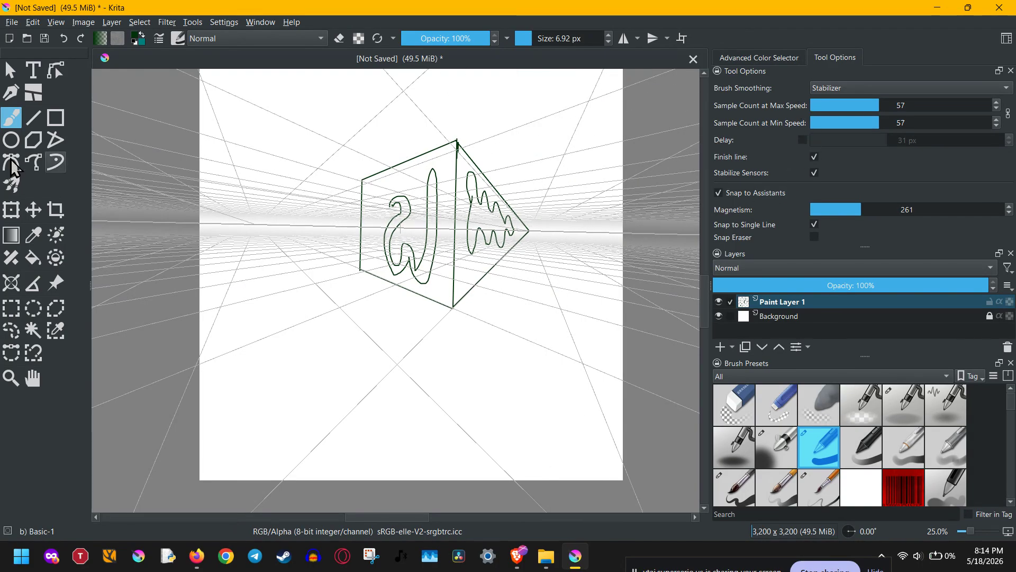
# Step: Delete the 2 Point Perspective assistant from the canvas with the Assistant tool
pyautogui.click(12, 284)
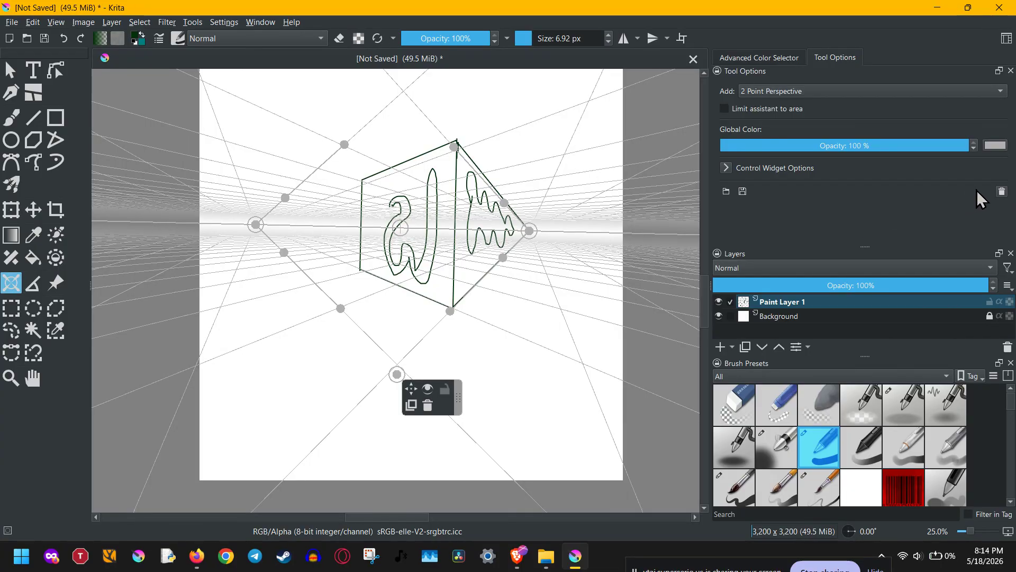
pyautogui.click(426, 402)
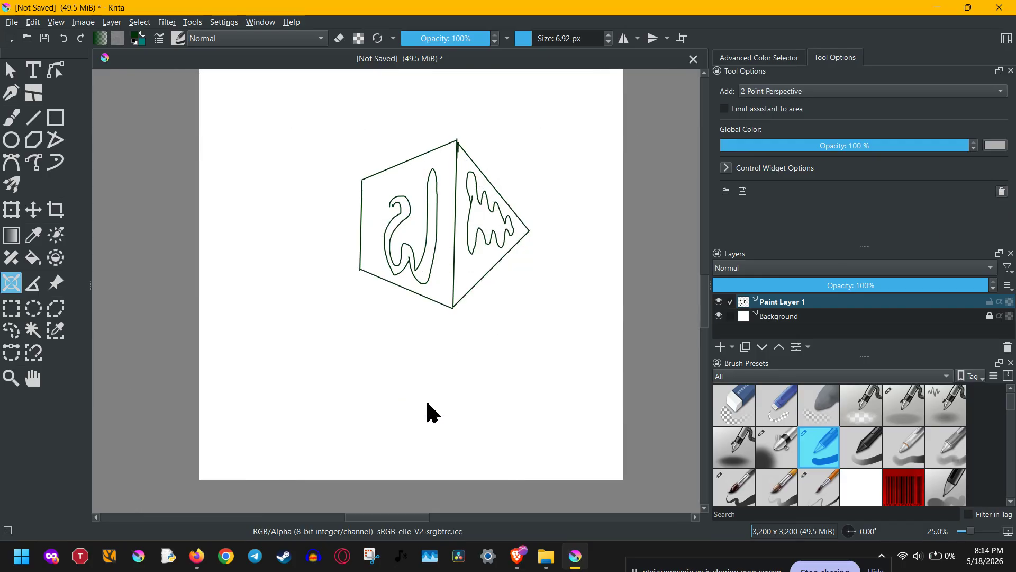
pyautogui.scroll(-2, 451, 363)
pyautogui.scroll(3, 453, 360)
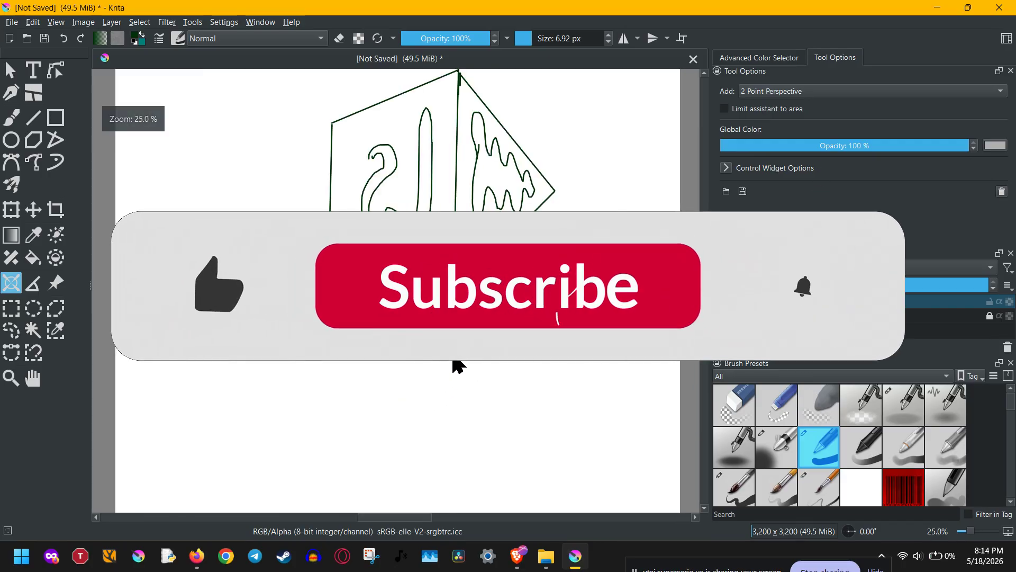